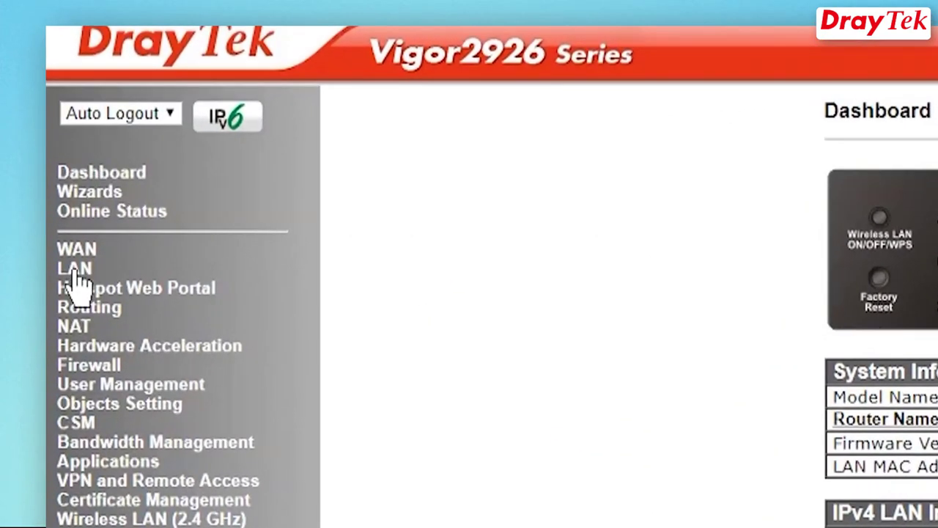
Change LAN 1's IP address and DHCP gateway to 192.168.1.3 and confirm the save
left_click(76, 269)
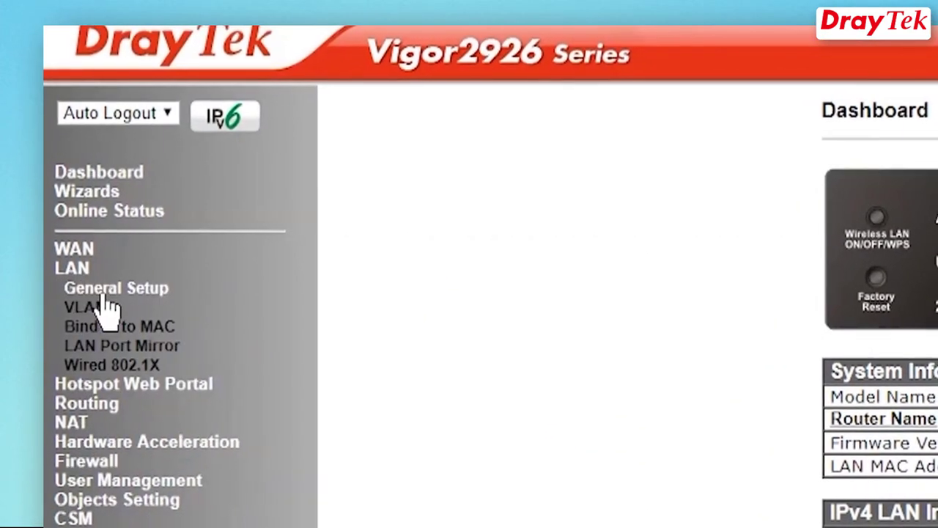
left_click(79, 288)
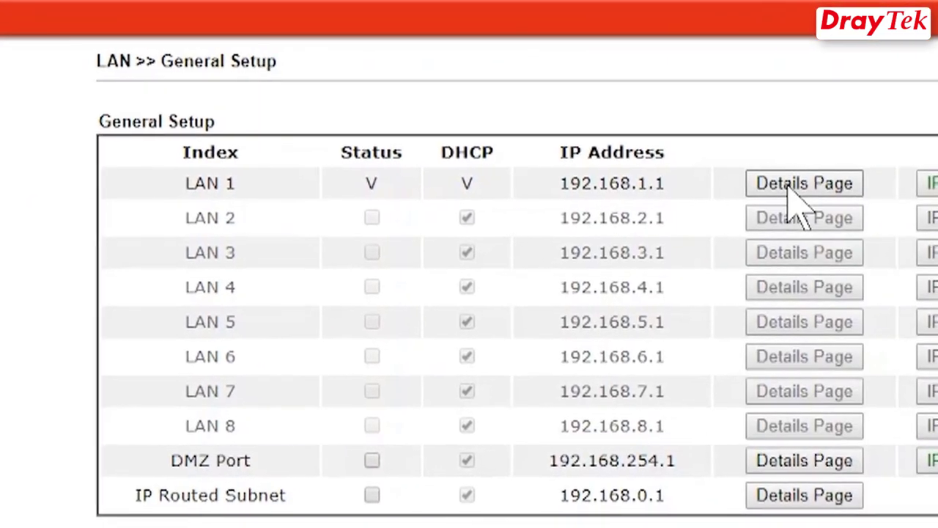
left_click(762, 184)
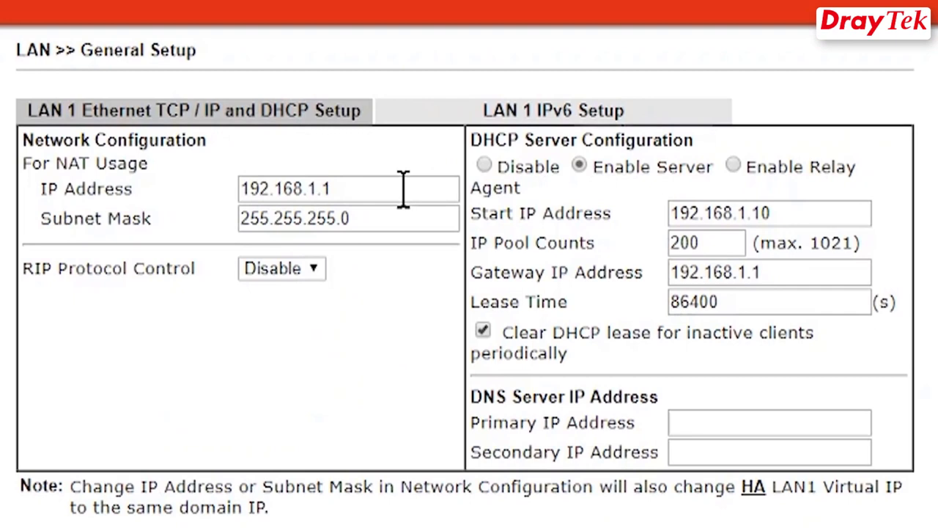
left_click(425, 192)
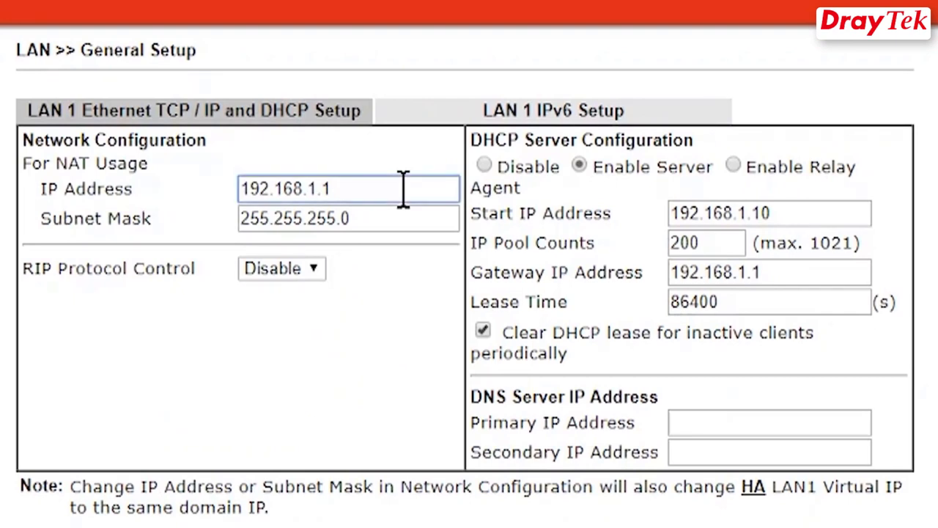
type("3")
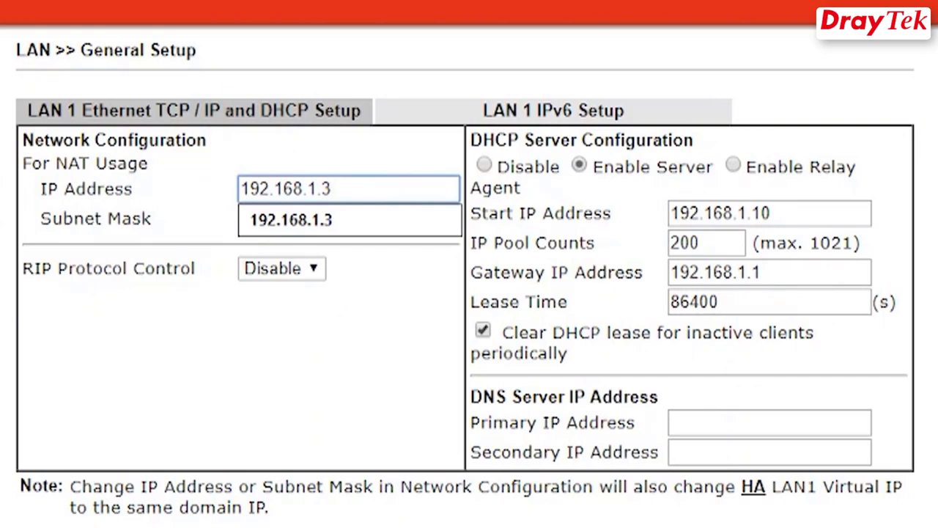
left_click(804, 273)
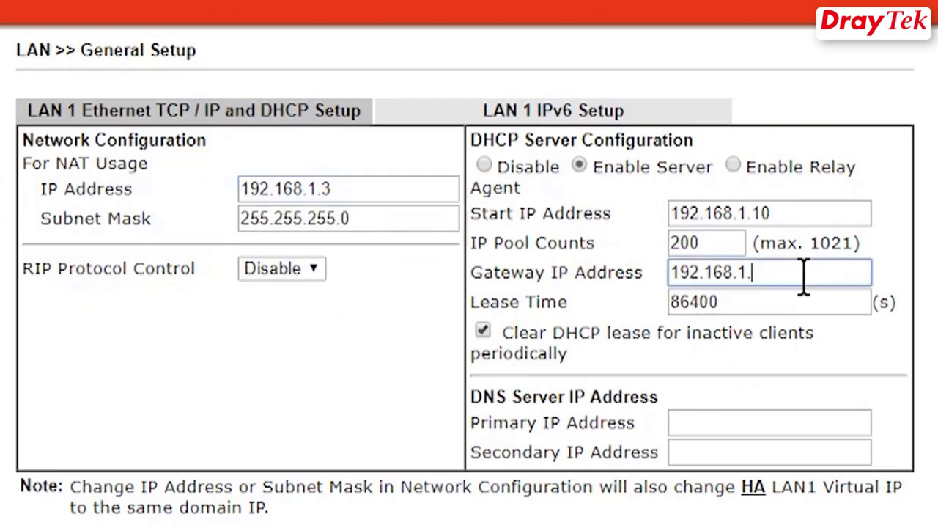
type("3")
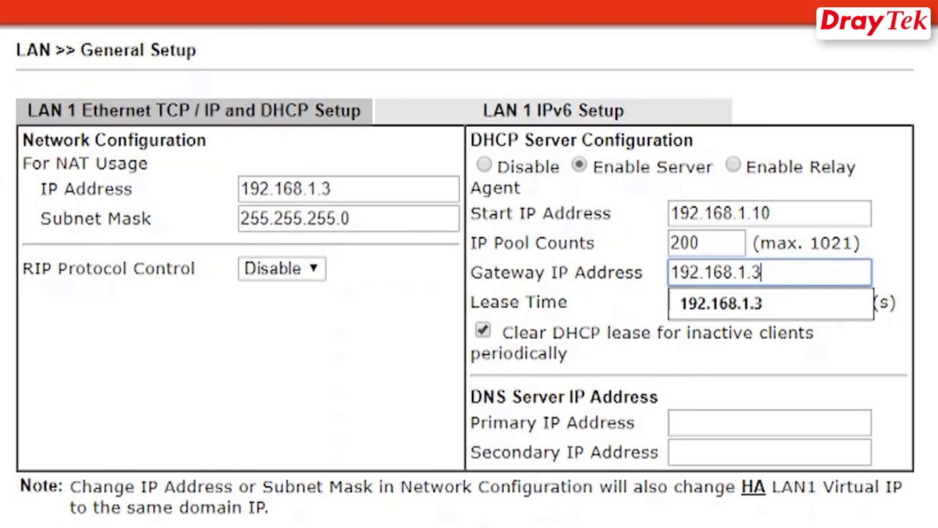
key("Escape")
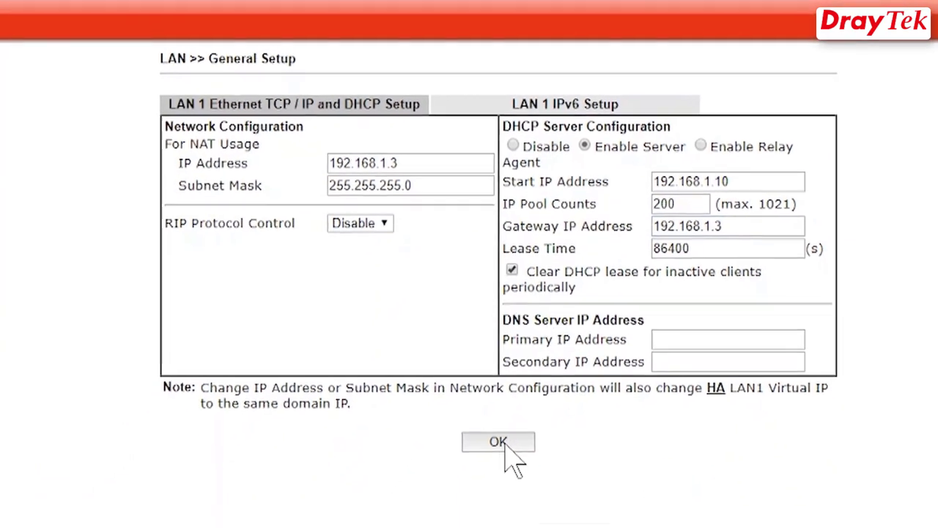
left_click(505, 445)
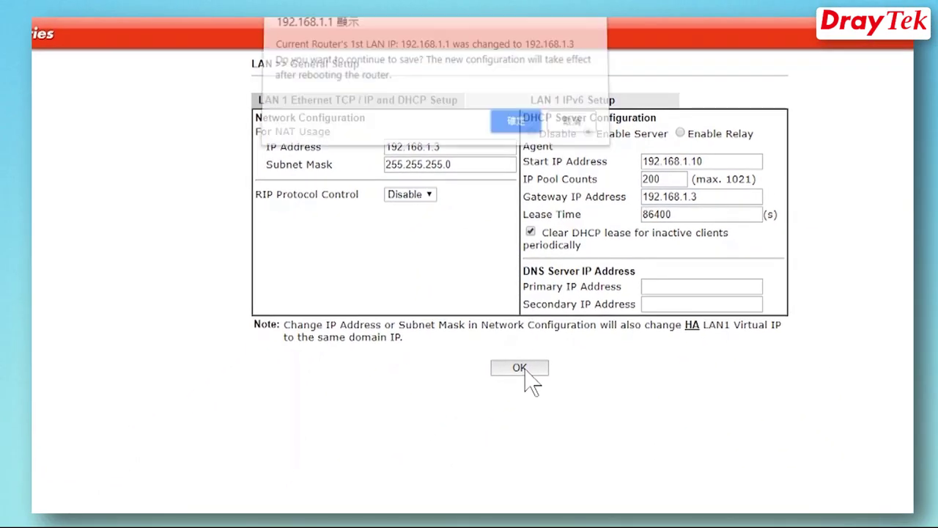
left_click(527, 128)
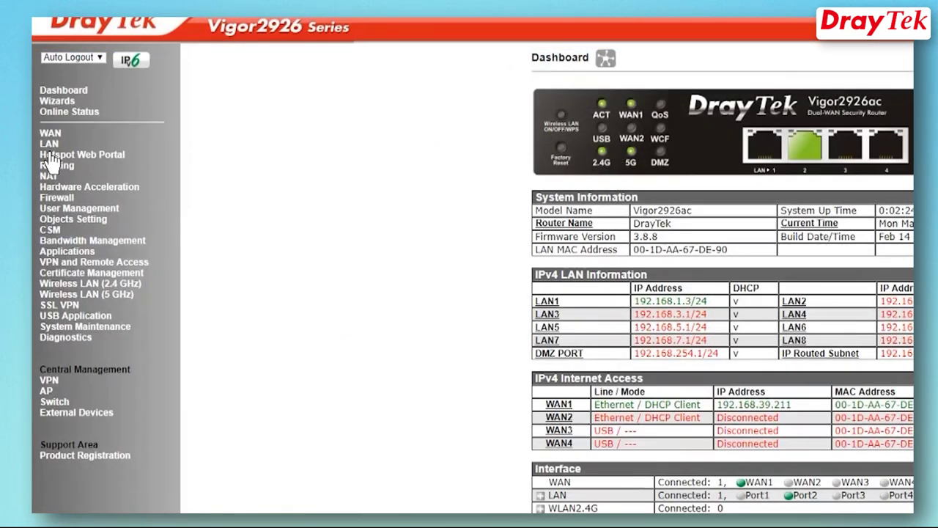
Enable High Availability in Hot-Standby mode with priority 1 and DDNS updates
left_click(66, 251)
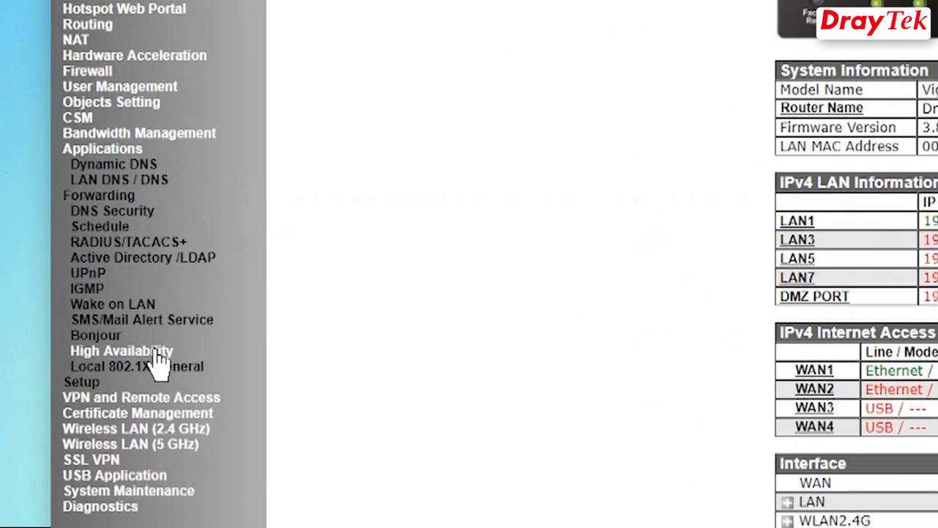
left_click(121, 371)
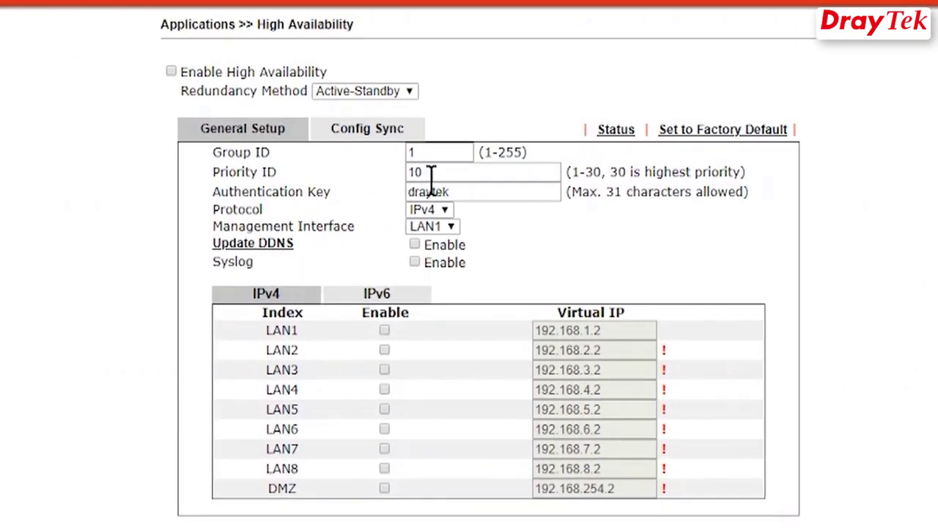
left_click(444, 173)
left_click(171, 71)
left_click(389, 92)
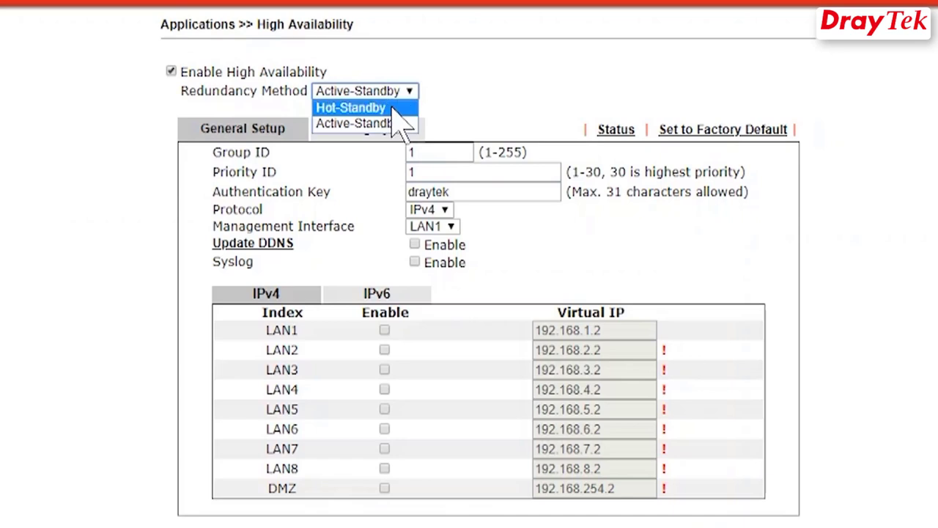
left_click(352, 108)
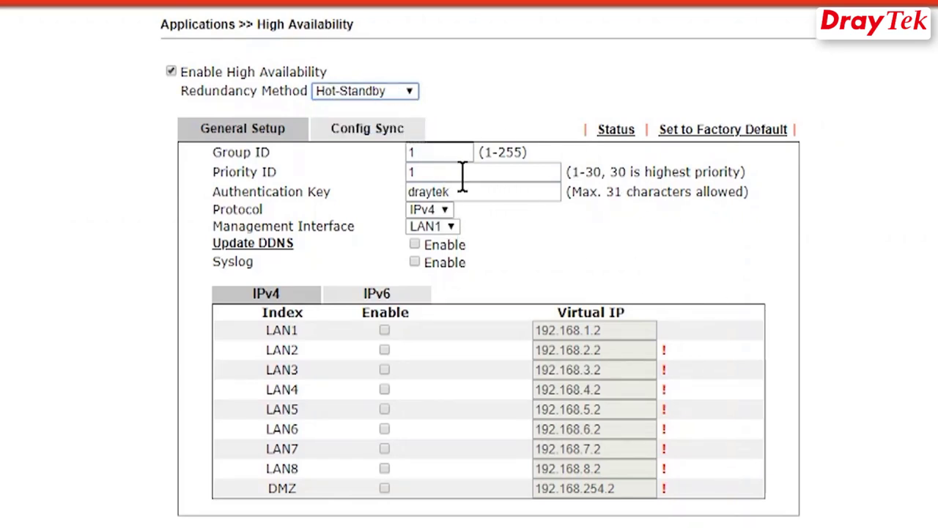
left_click(415, 244)
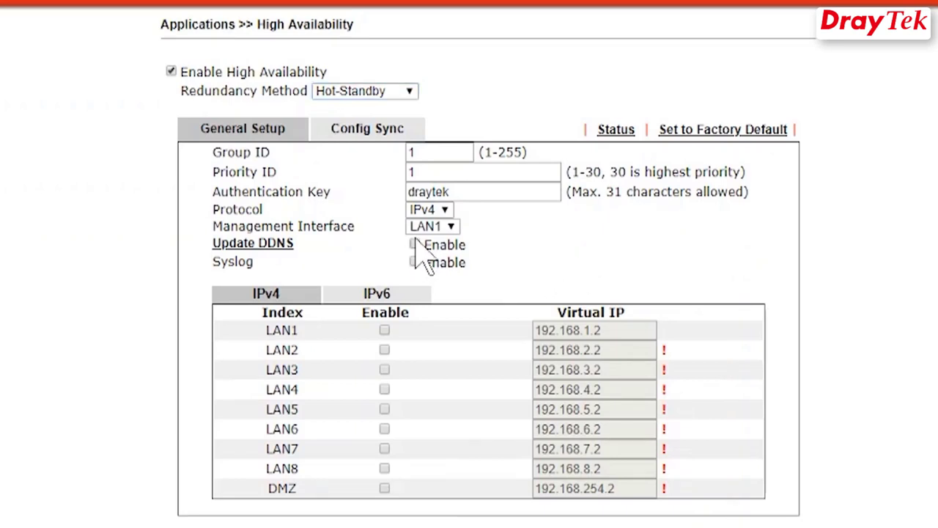
Enable LAN1 virtual IP 192.168.1.1, turn on config sync, and save the settings
left_click(384, 330)
left_click(617, 334)
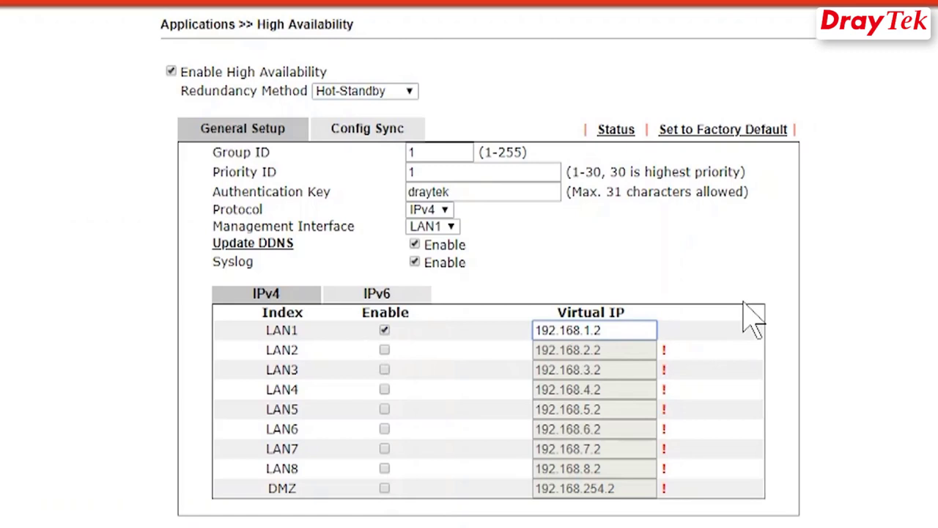
key("BackSpace")
key("Tab")
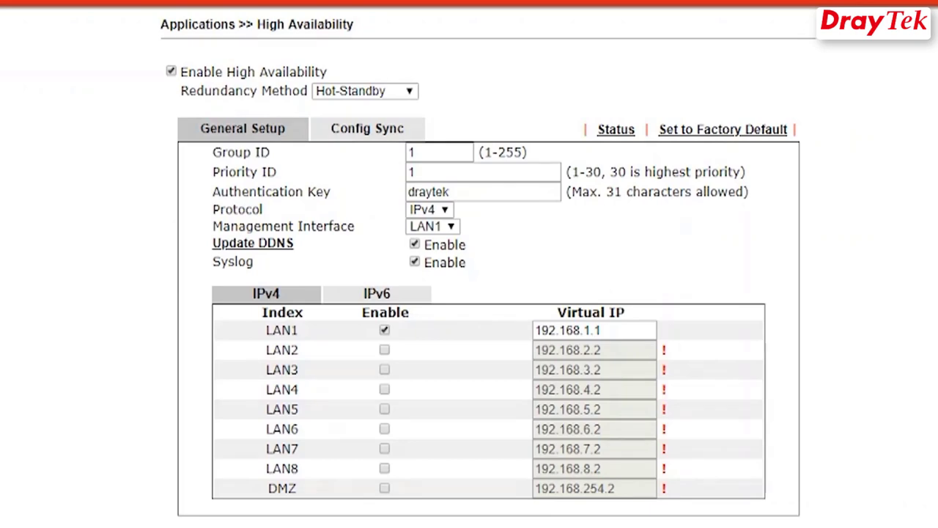
left_click(367, 128)
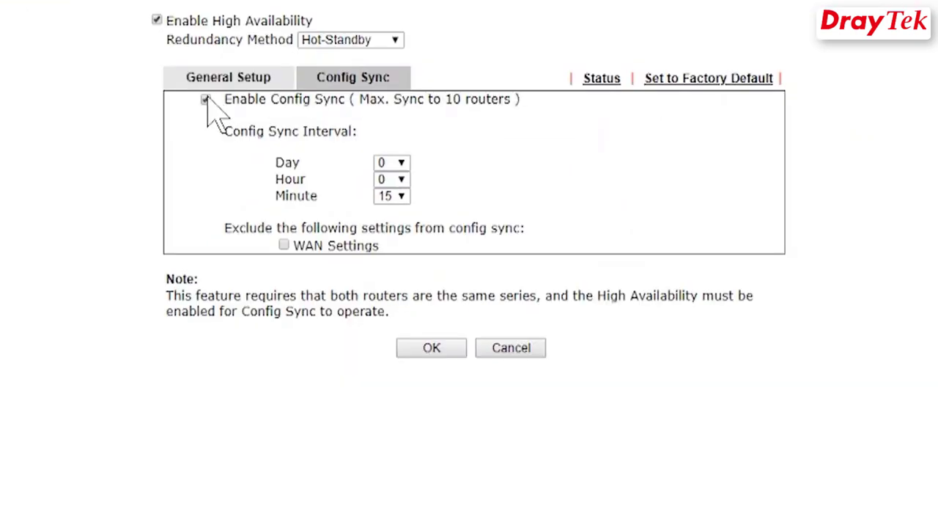
left_click(429, 347)
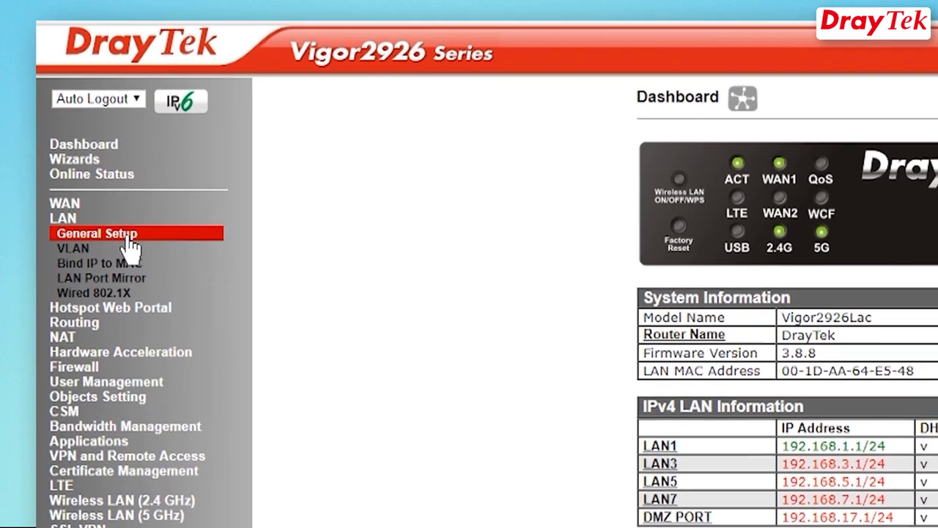
On the second router, change LAN1 IP and gateway to 192.168.1.2, save, and reboot
left_click(101, 192)
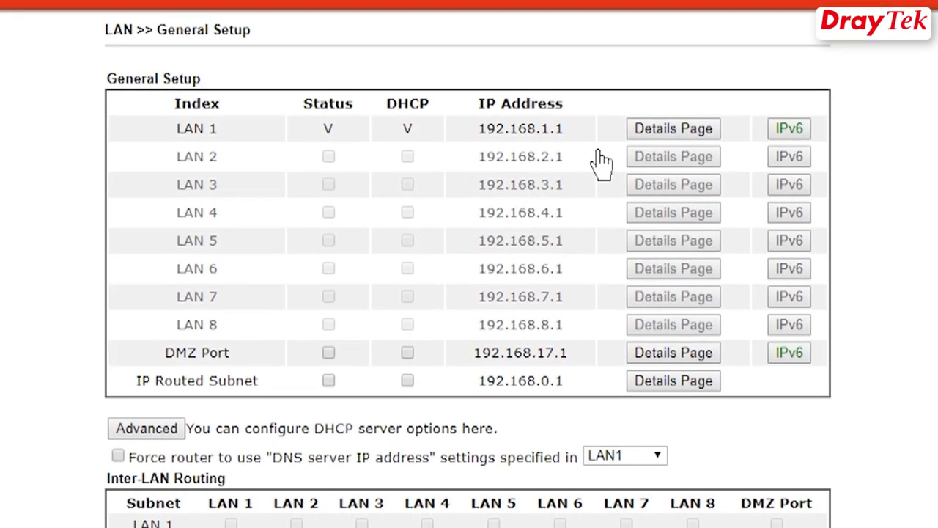
left_click(673, 128)
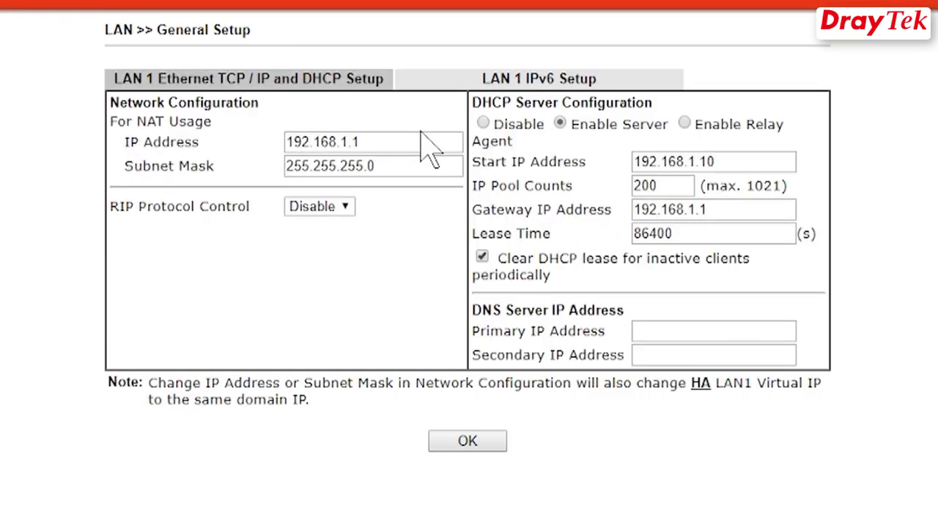
left_click(422, 144)
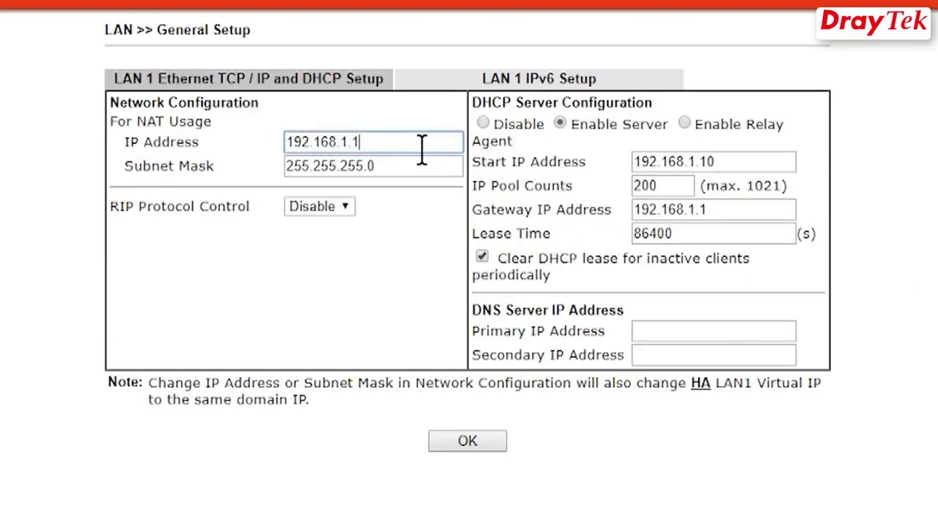
type("2")
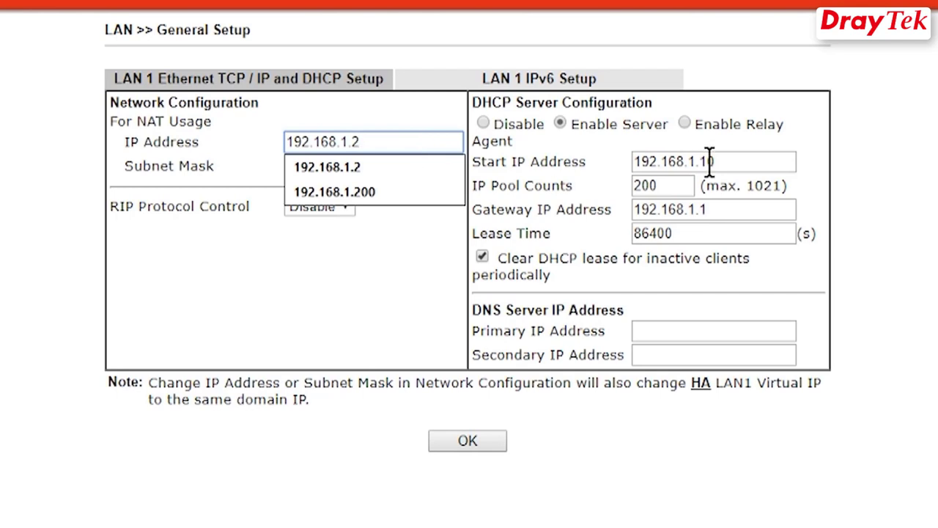
left_click(742, 209)
type("2")
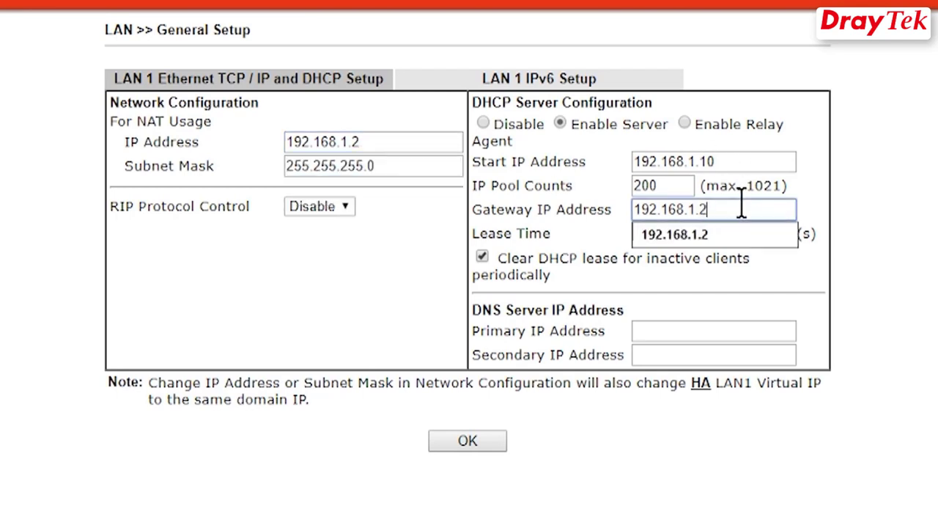
left_click(454, 440)
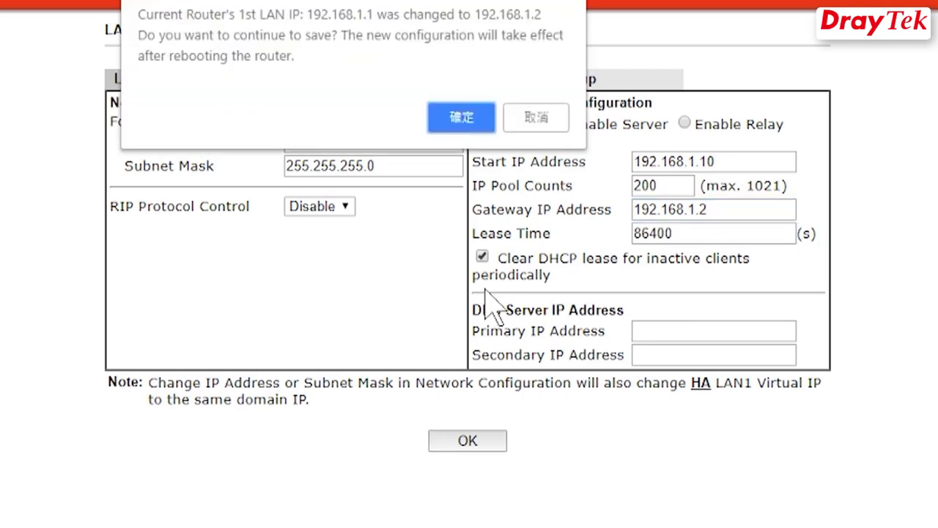
left_click(484, 119)
left_click(503, 224)
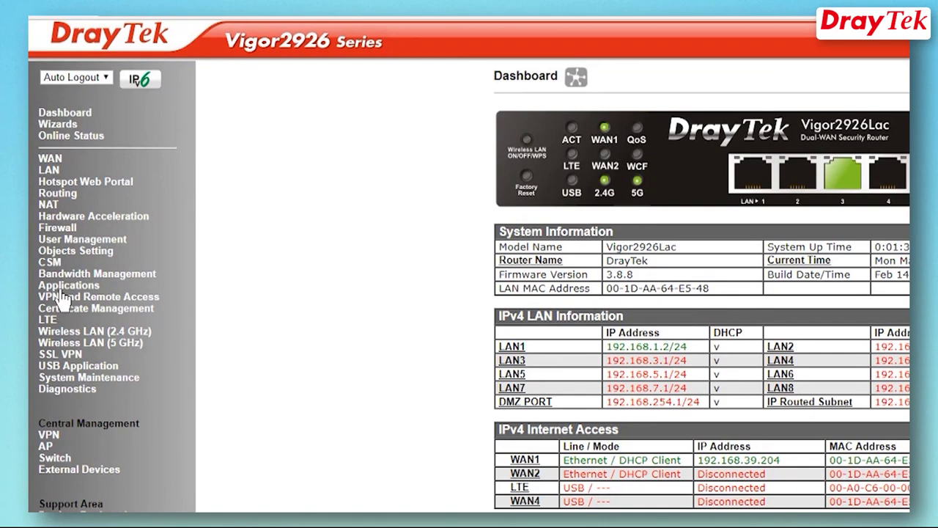
Enable Hot-Standby High Availability on the second router and check its 15-minute config sync
left_click(63, 287)
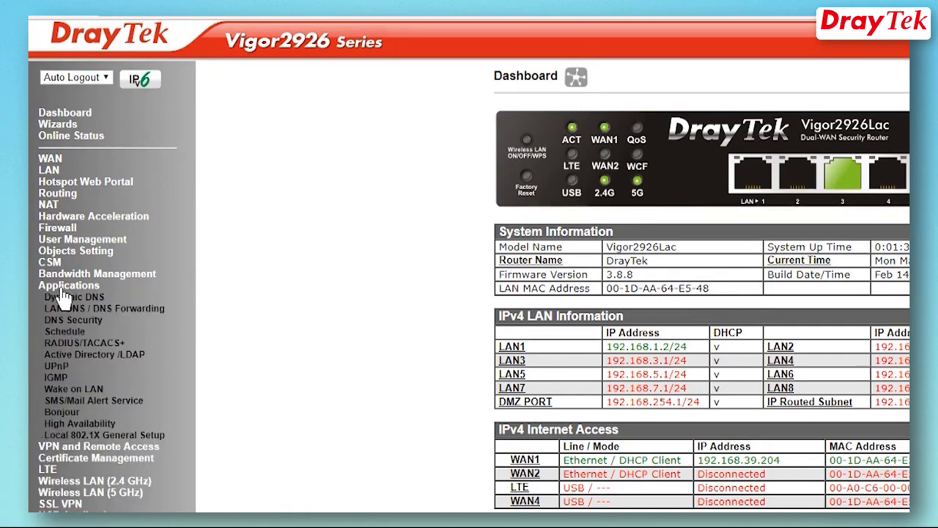
left_click(79, 423)
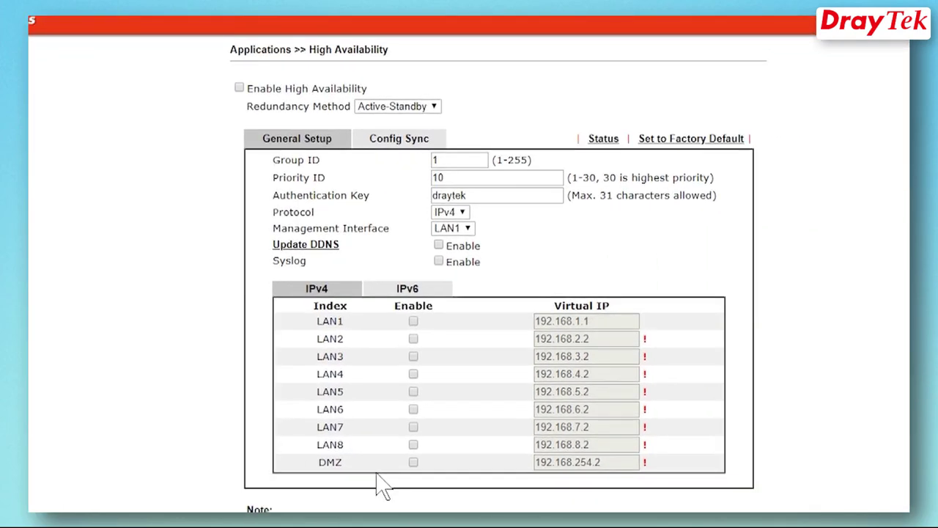
left_click(239, 88)
left_click(400, 106)
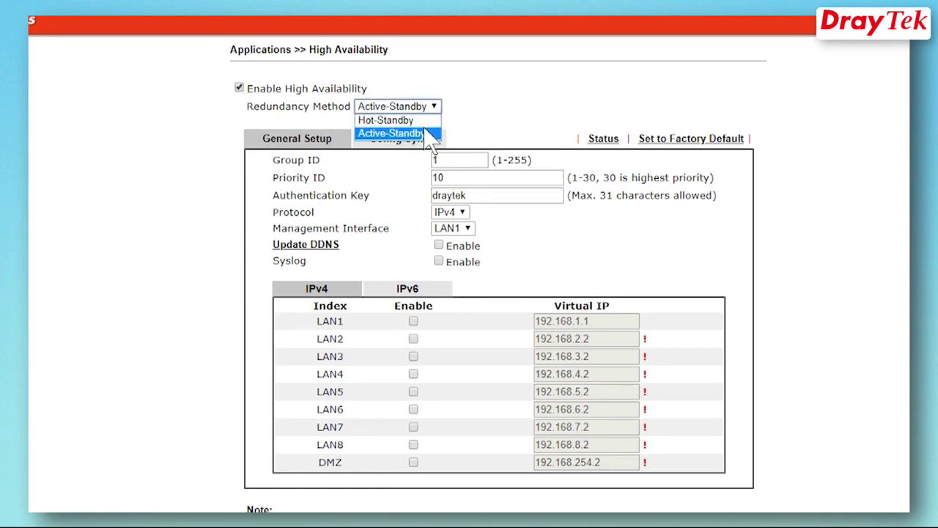
left_click(388, 121)
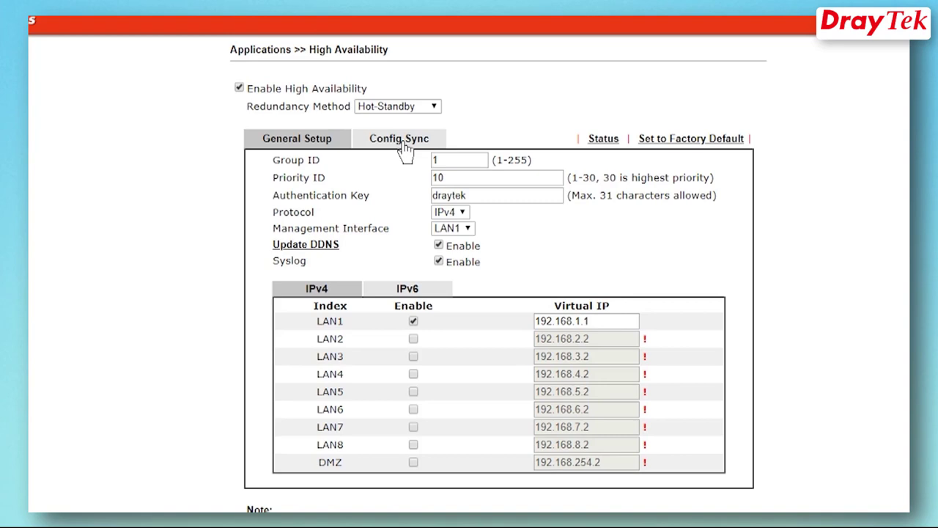
left_click(402, 142)
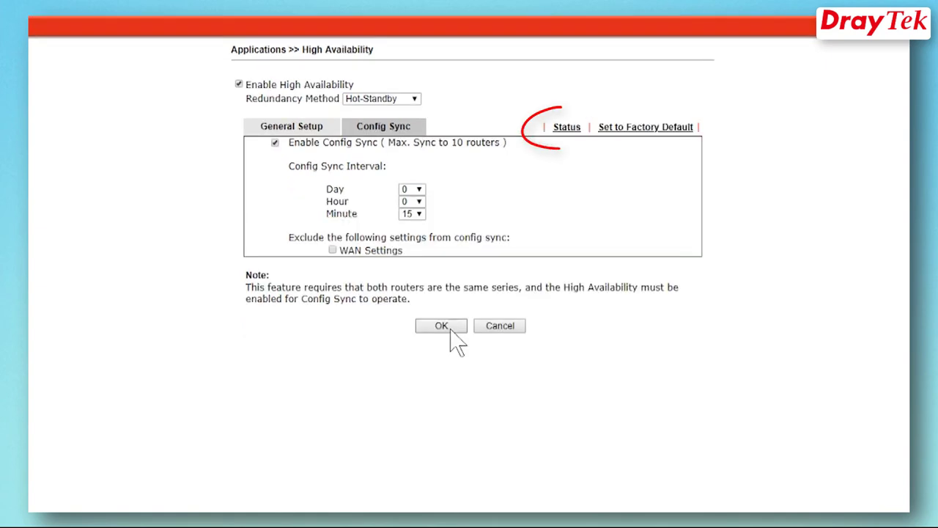
Review detailed HA status showing 192.168.1.2 as Primary and 192.168.1.3 as Secondary
left_click(567, 132)
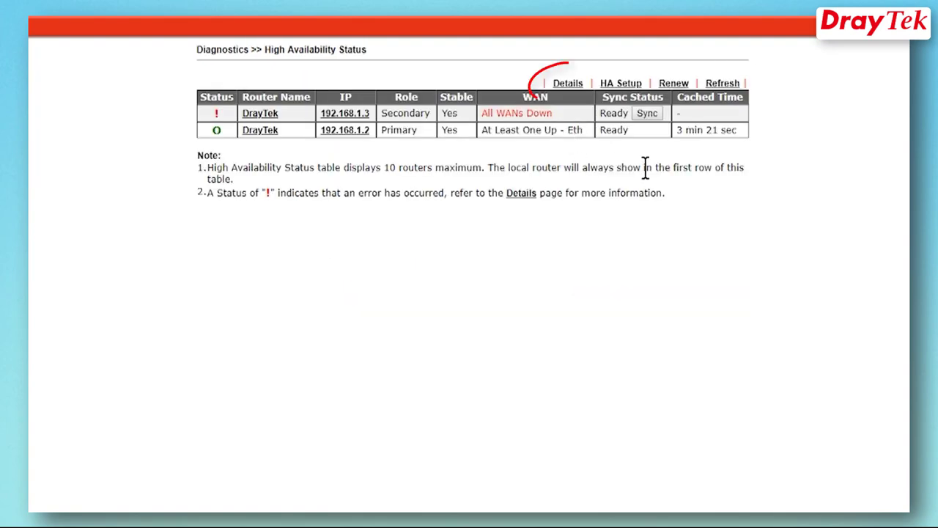
left_click(572, 83)
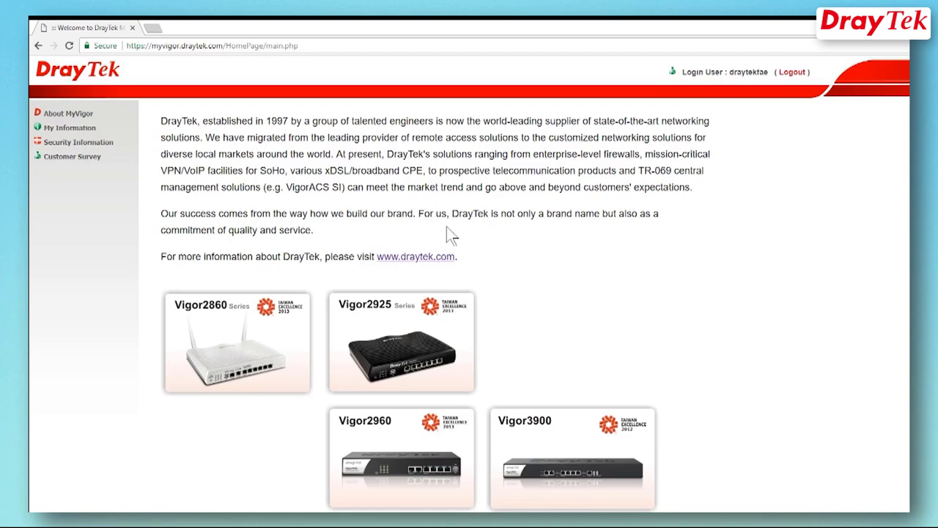
Start a new group in MyVigor's High Availability Settings with HA Group ID 001
left_click(93, 132)
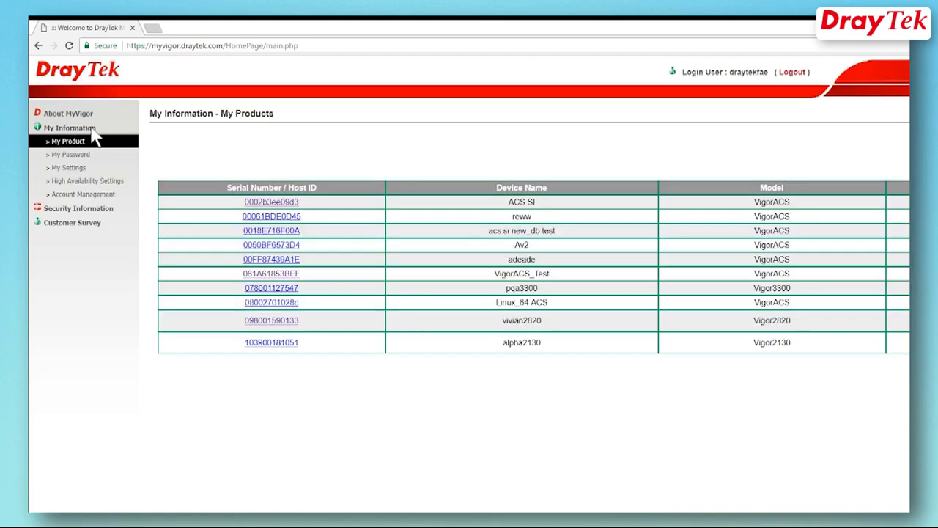
left_click(115, 183)
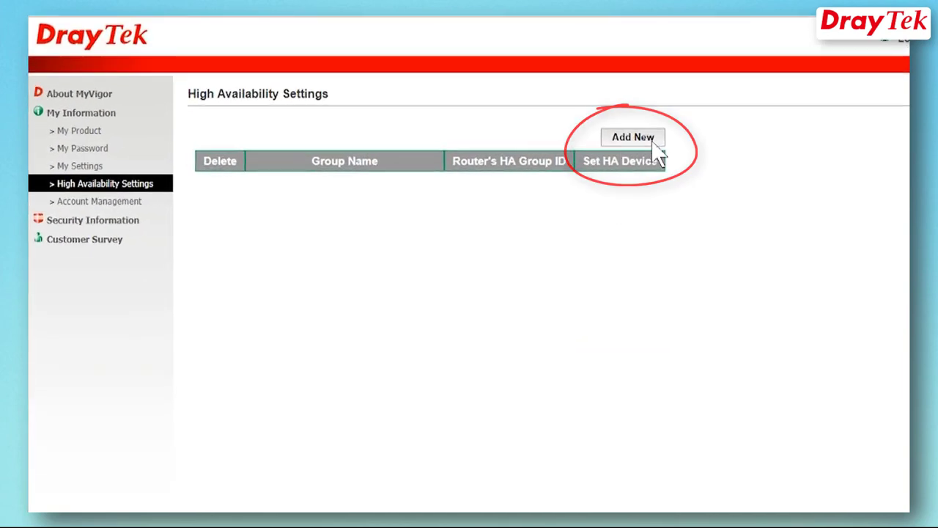
left_click(652, 141)
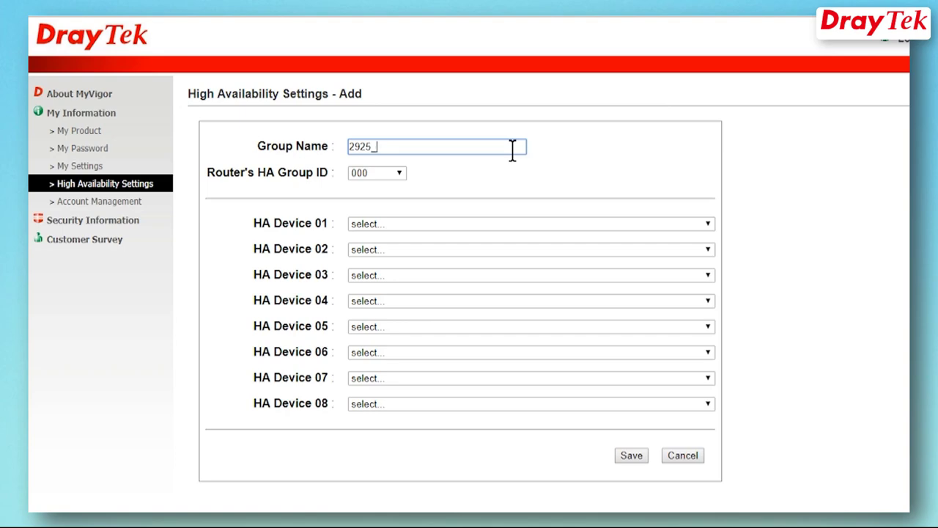
left_click(381, 173)
left_click(380, 192)
Assign Dray2925 and the second Vigor2925 as HA devices and save the 2925_HA group
left_click(471, 223)
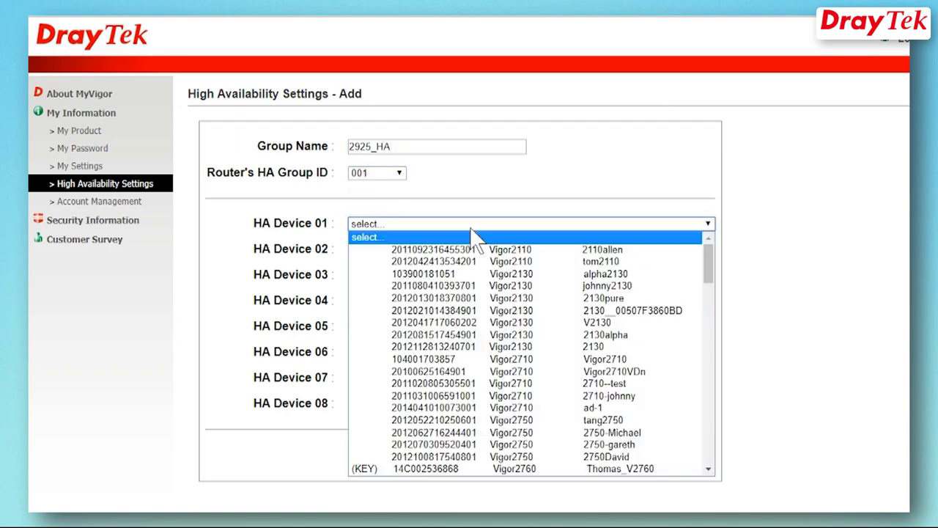
scroll(704, 450, "down", 5)
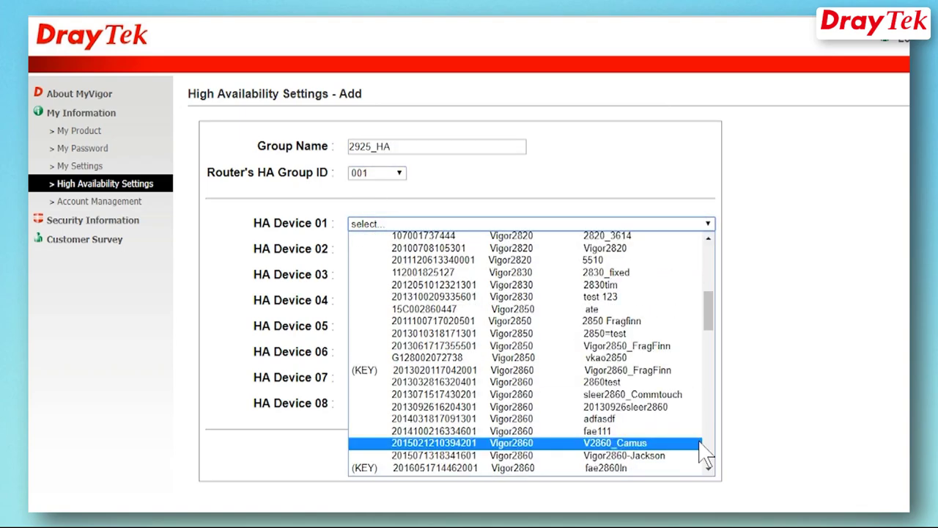
scroll(693, 455, "down", 4)
left_click(657, 455)
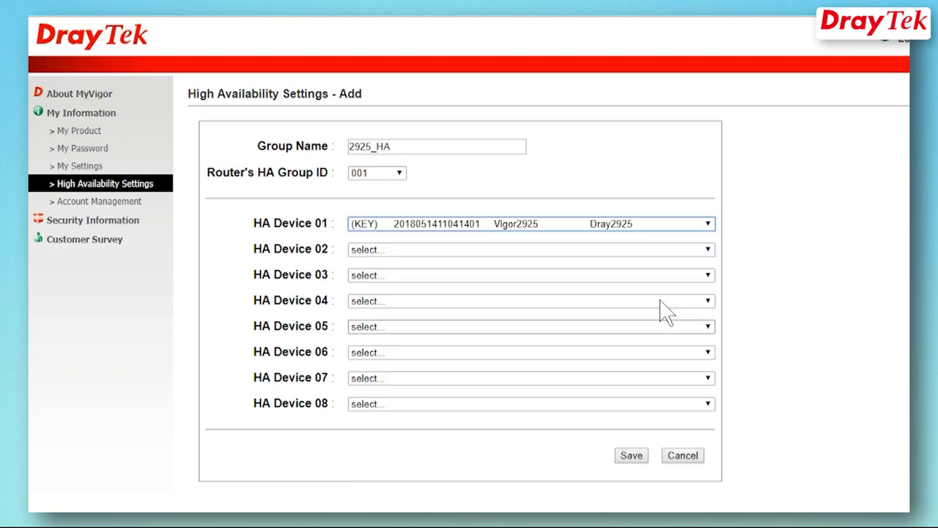
left_click(664, 250)
scroll(663, 440, "down", 10)
scroll(667, 450, "up", 1)
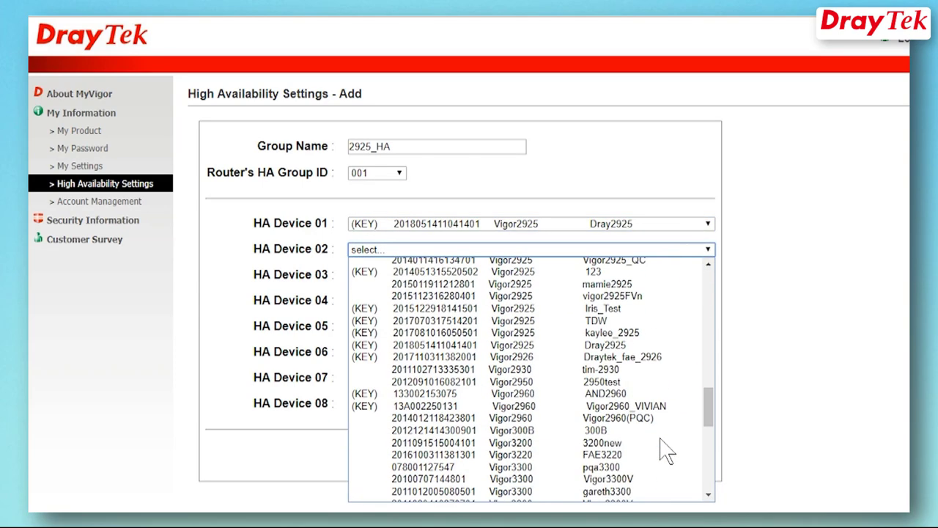
left_click(668, 331)
left_click(632, 456)
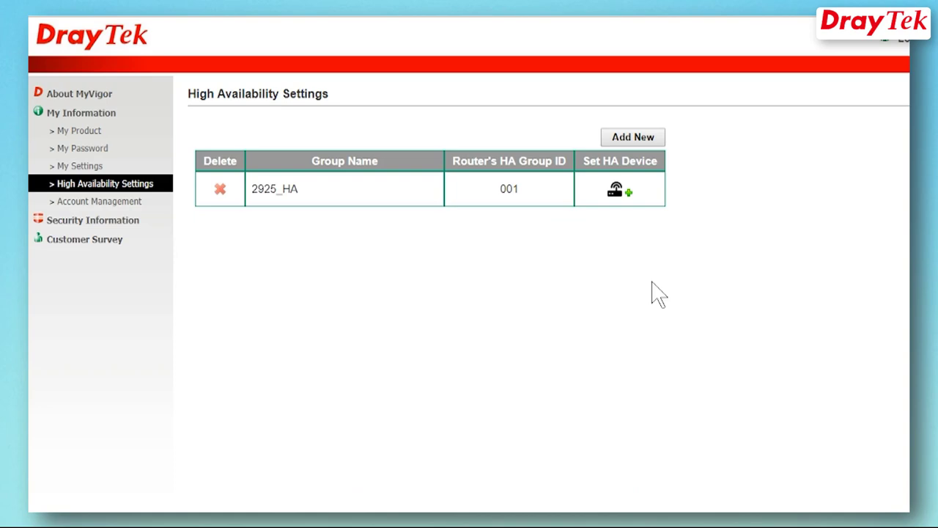